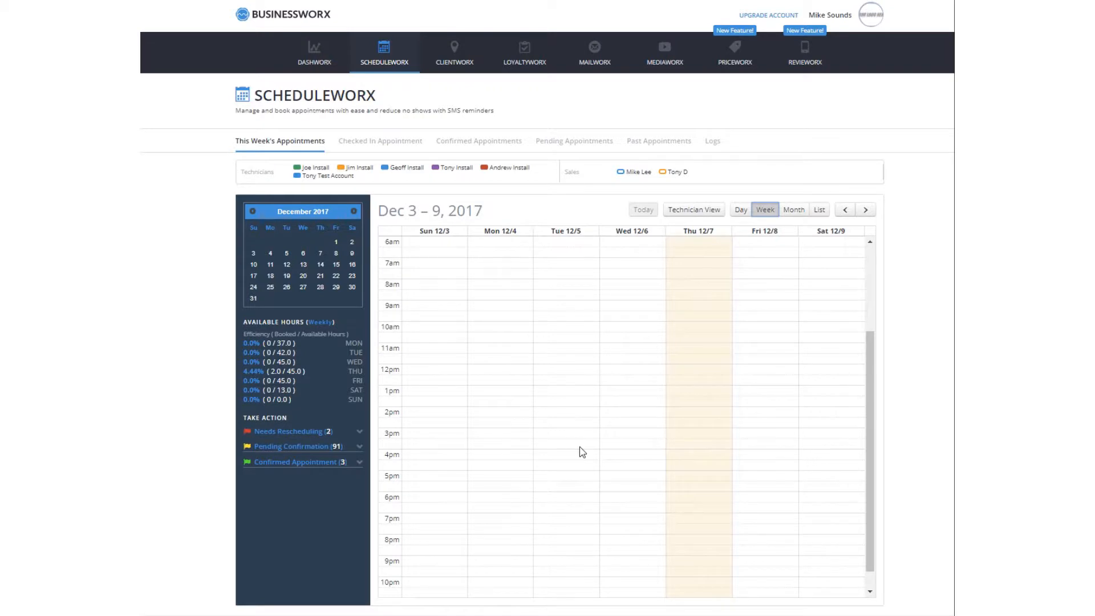
Go to account Settings and switch to the Scheduleworx Settings page
{"action": "left_click", "coordinate": [846, 17]}
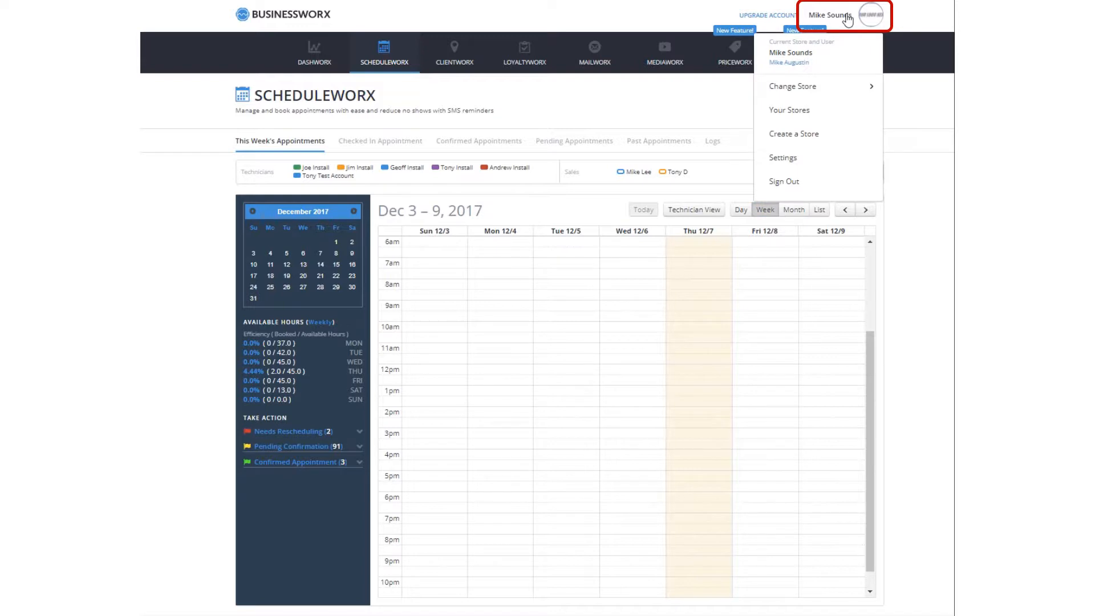
{"action": "left_click", "coordinate": [783, 159]}
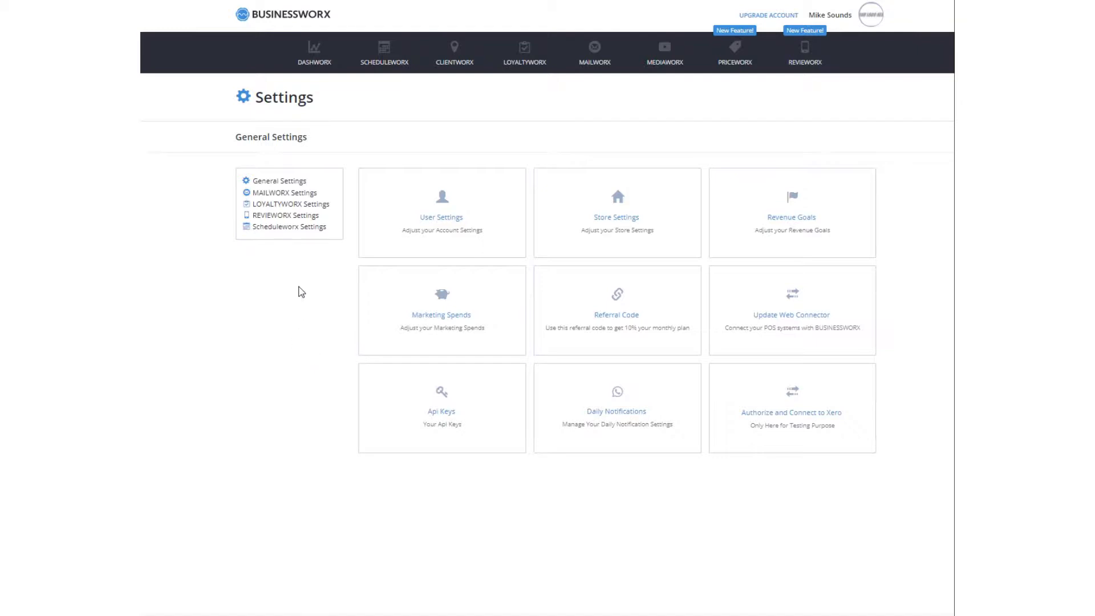
{"action": "left_click", "coordinate": [289, 227]}
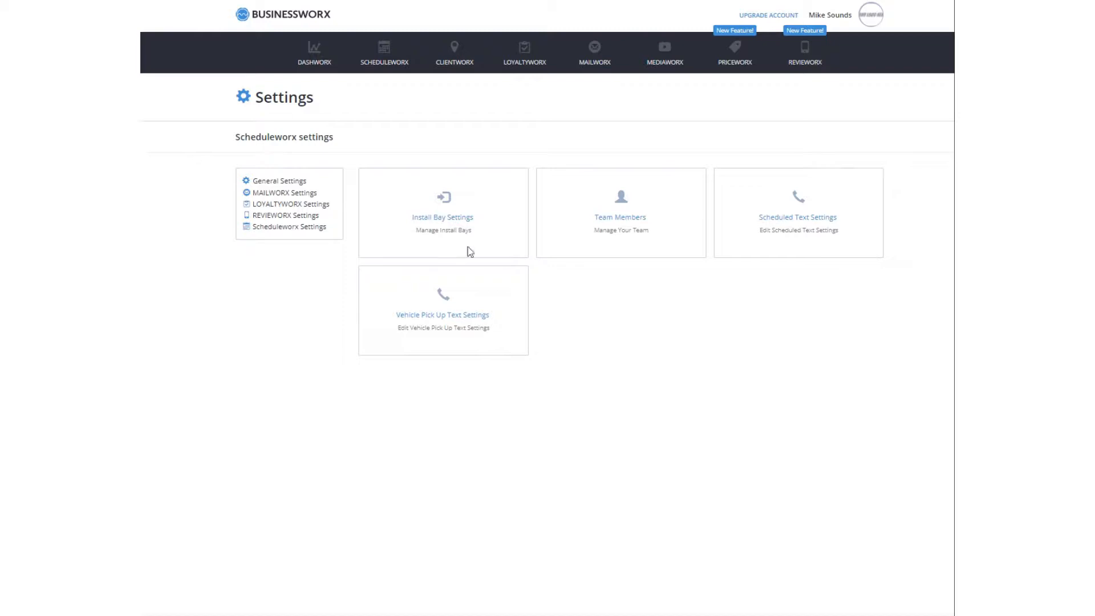
In Install Bay Settings, add a bay named Window Tint Bay
{"action": "left_click", "coordinate": [449, 220]}
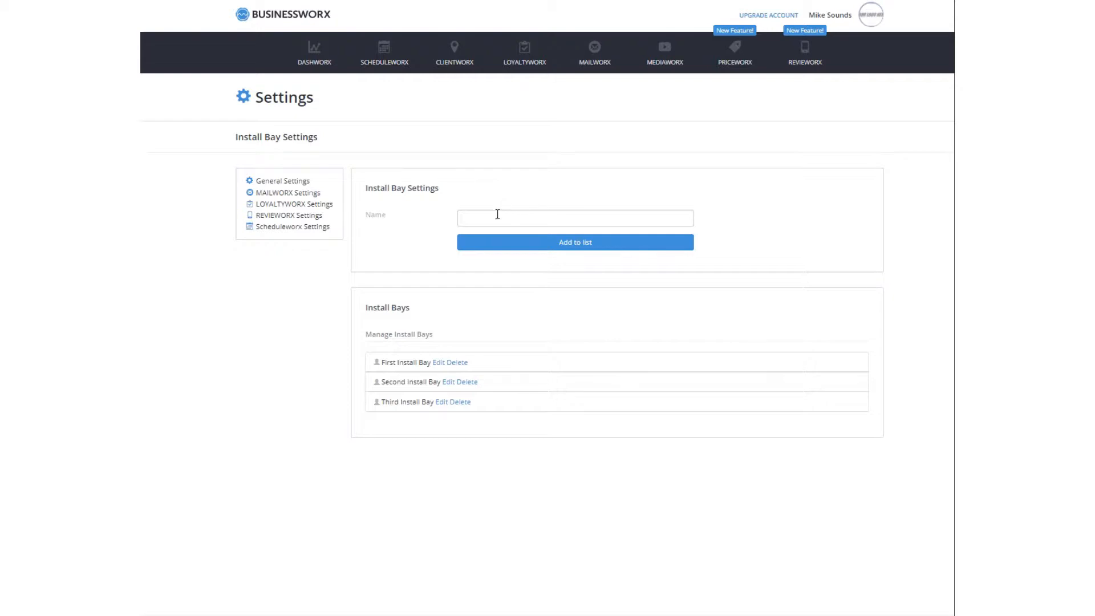
{"action": "left_click", "coordinate": [522, 219]}
{"action": "type", "text": "Windo"}
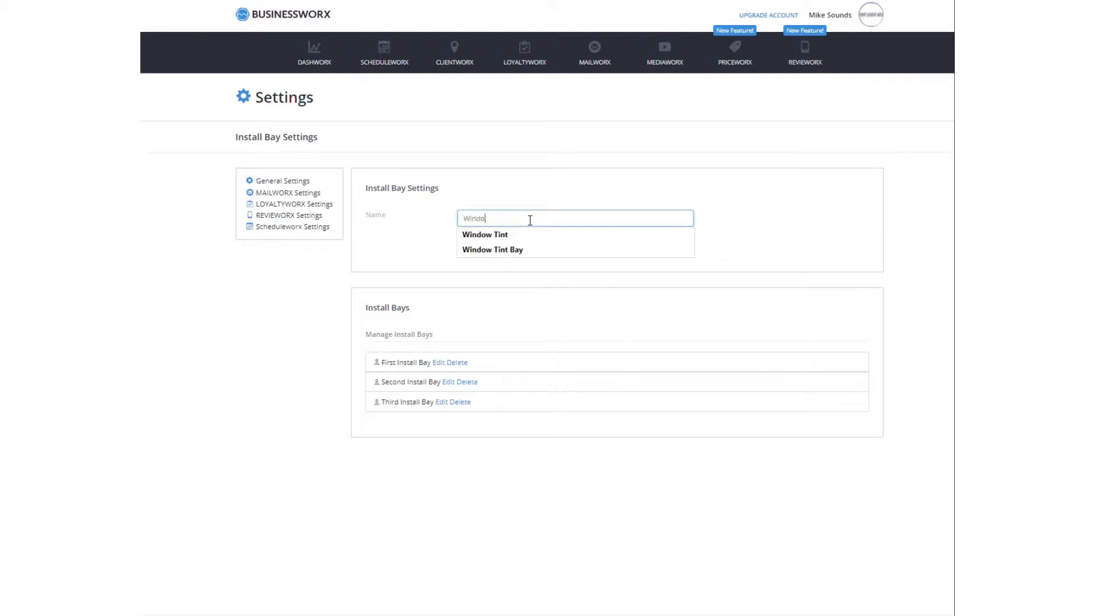
{"action": "type", "text": "w Tint Bay"}
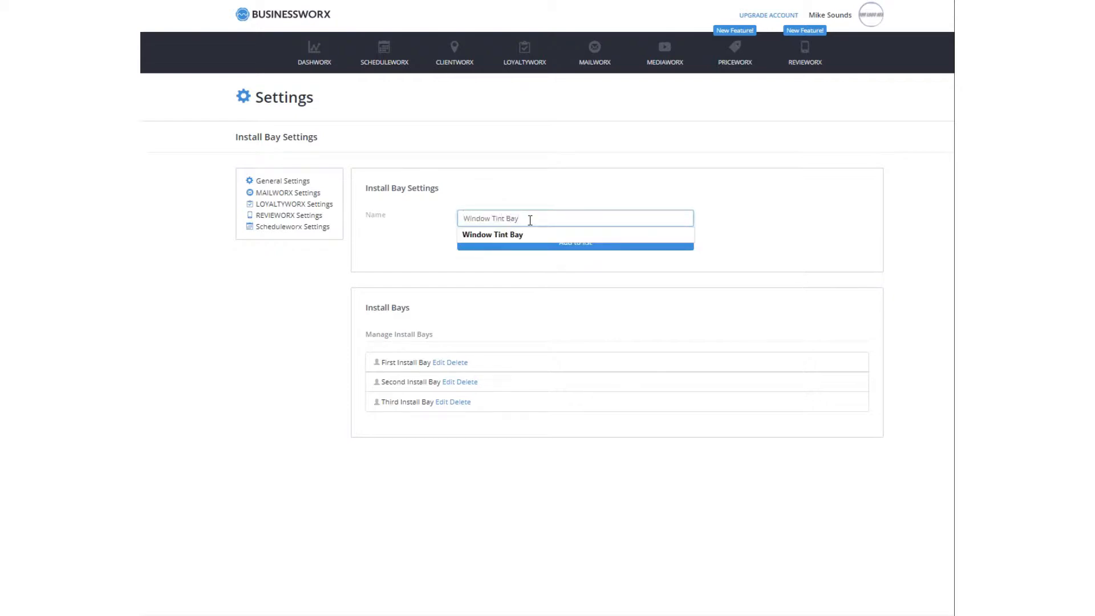
{"action": "key", "text": "Down"}
{"action": "key", "text": "Return"}
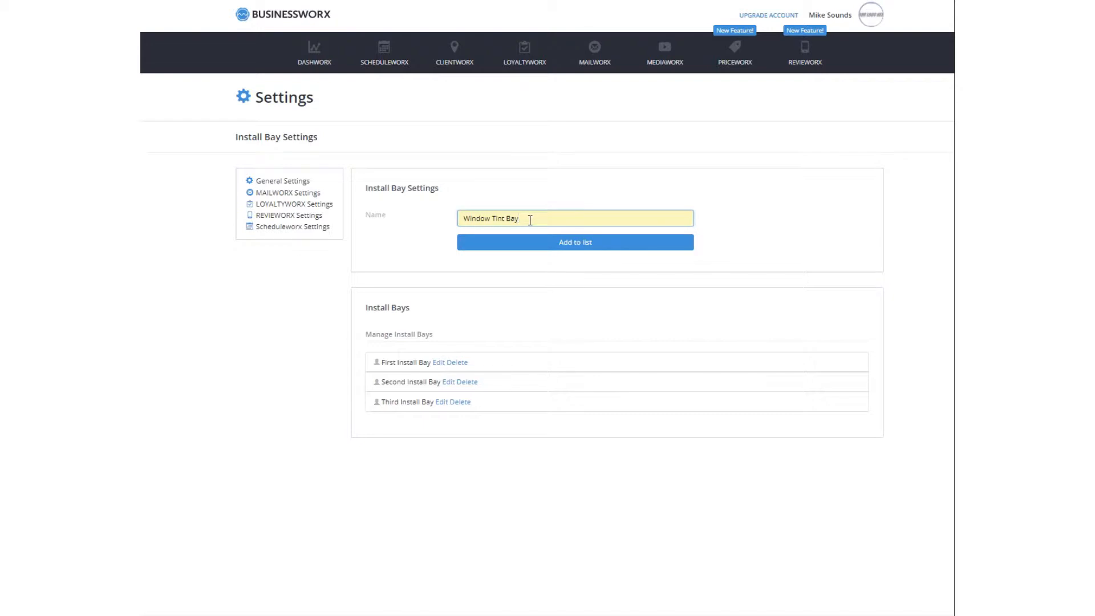
{"action": "left_click", "coordinate": [549, 244]}
Add two more install bays: Custom Work Bay and OFF-SITE-WORK
{"action": "left_click", "coordinate": [485, 218]}
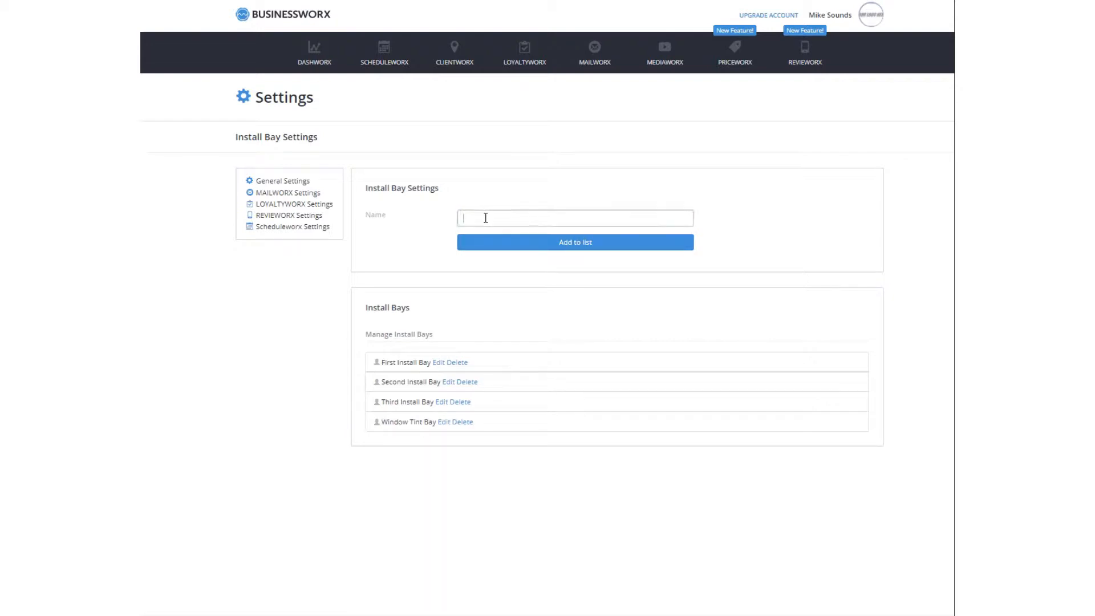
{"action": "type", "text": "Custom Work Bay"}
{"action": "left_click", "coordinate": [582, 249]}
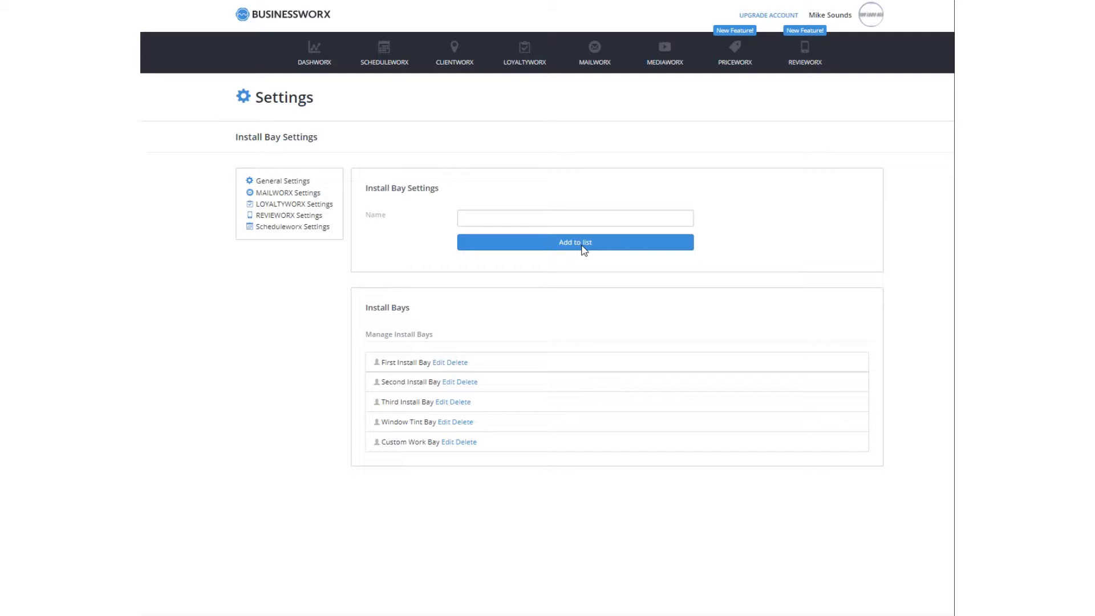
{"action": "left_click", "coordinate": [497, 217]}
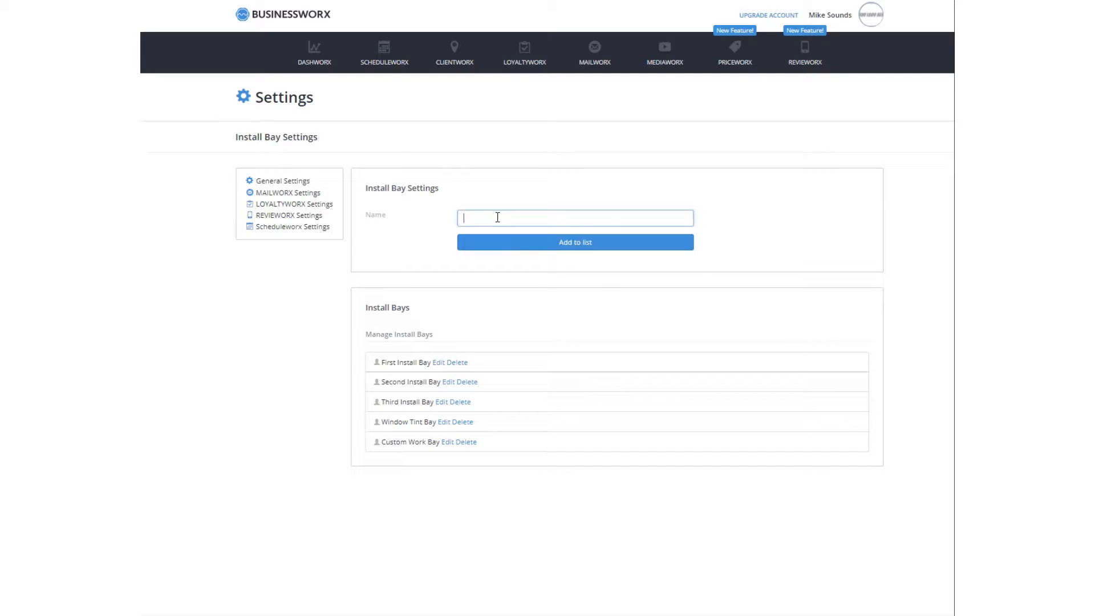
{"action": "type", "text": "OFF-SITE-WORK"}
{"action": "left_click", "coordinate": [589, 249]}
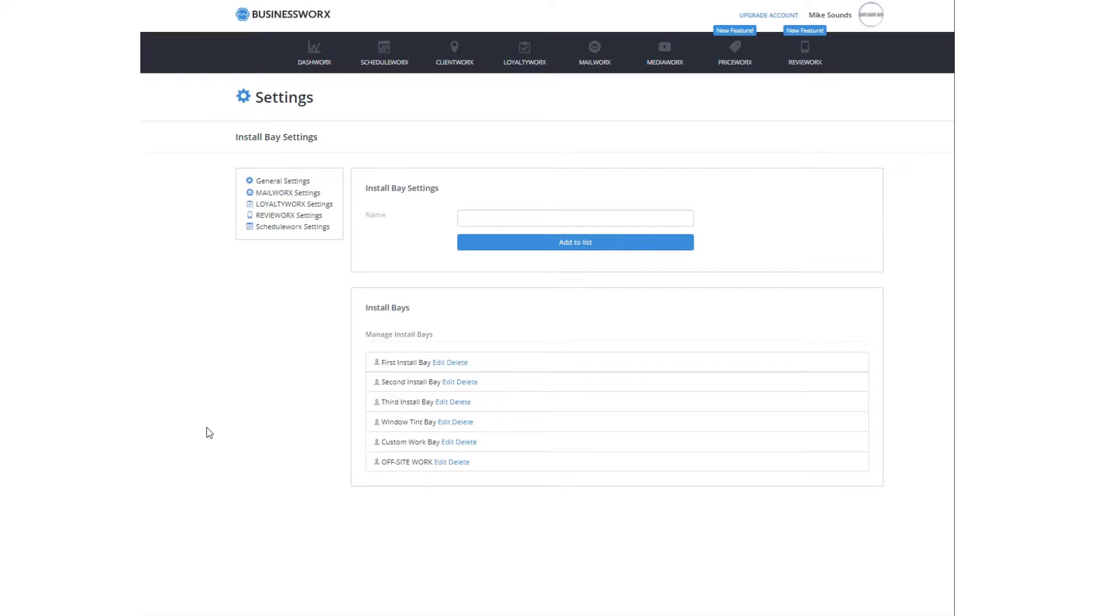
Go from Scheduleworx Settings to Team Members and focus the new account's Name field
{"action": "left_click", "coordinate": [287, 230]}
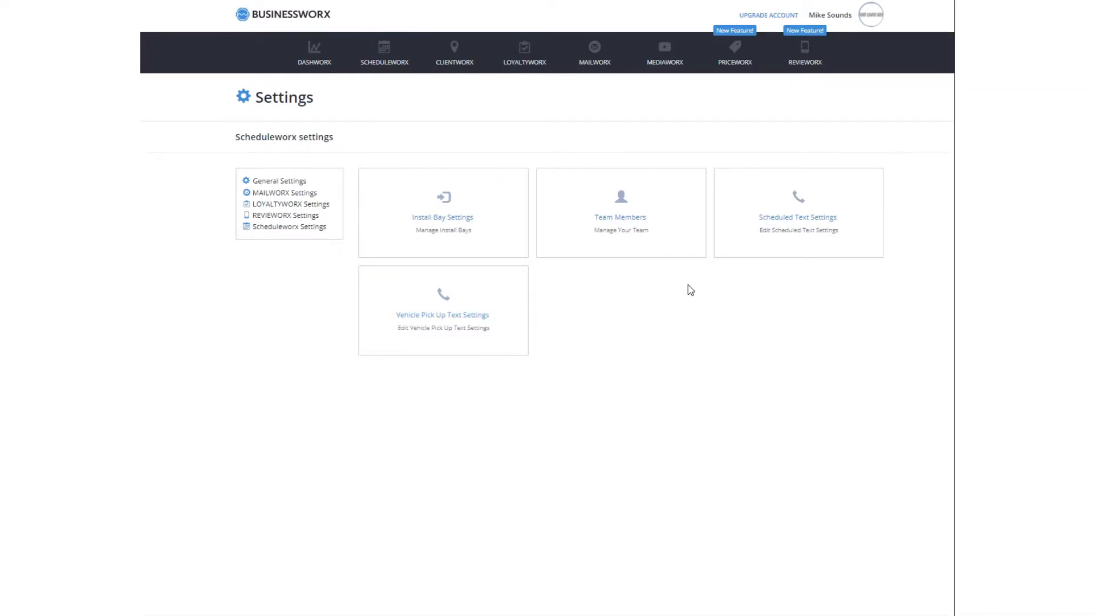
{"action": "left_click", "coordinate": [615, 228]}
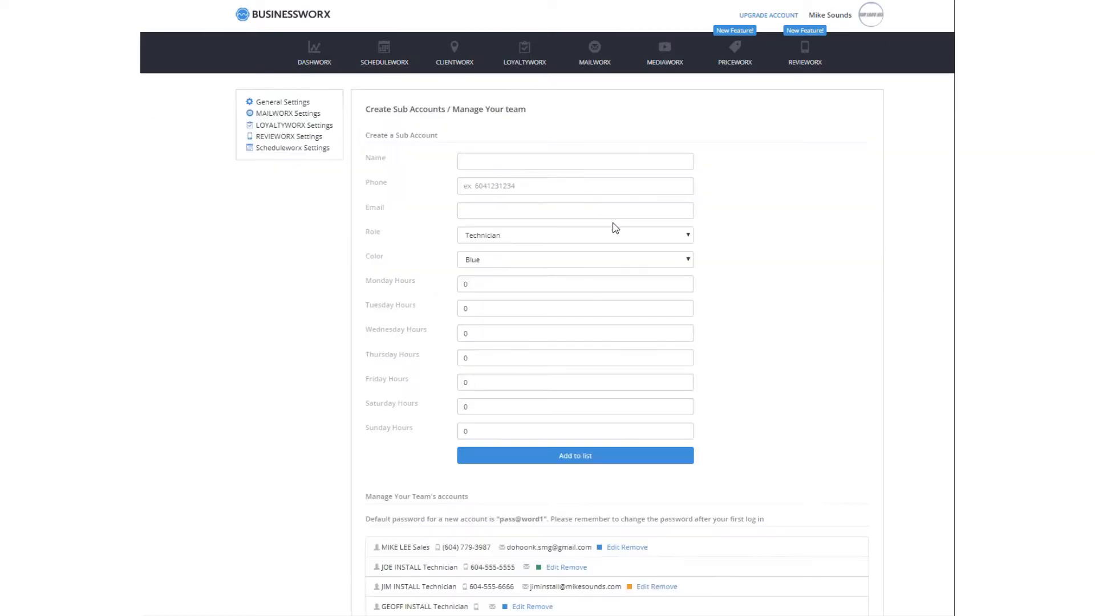
{"action": "scroll", "coordinate": [792, 262], "scroll_direction": "down", "scroll_amount": 2}
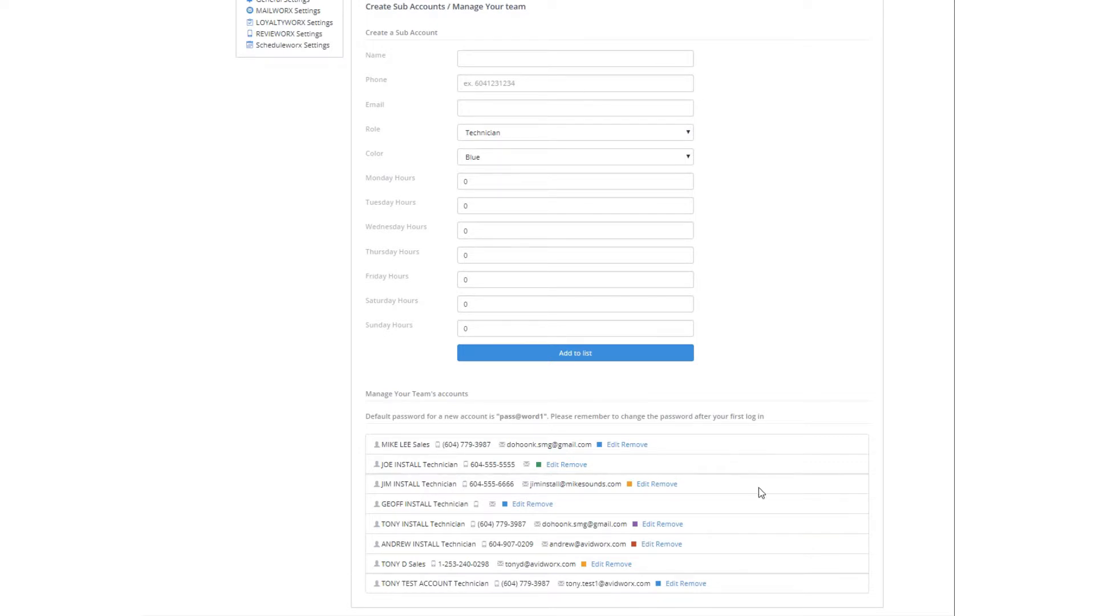
{"action": "scroll", "coordinate": [762, 512], "scroll_direction": "up", "scroll_amount": 2}
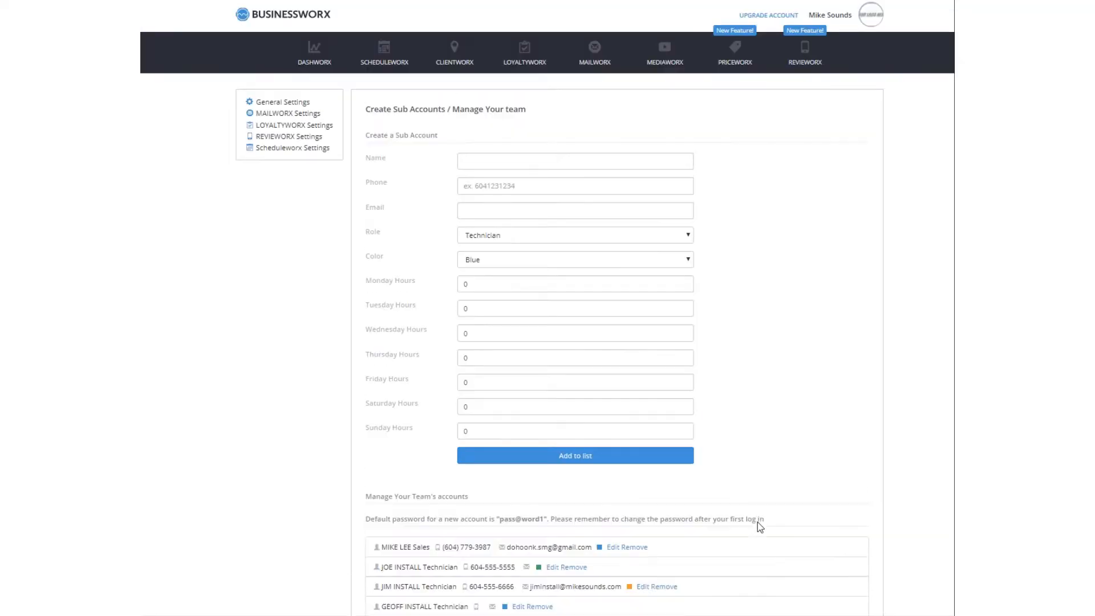
{"action": "left_click", "coordinate": [515, 159]}
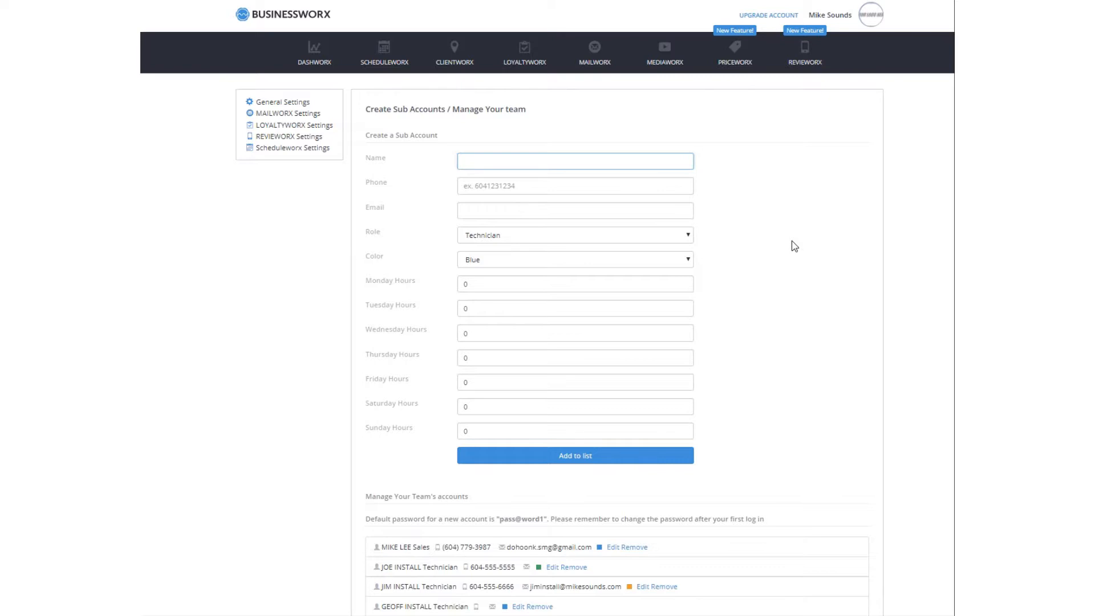
Enter the new team member's full name, phone number and e-mail address
{"action": "type", "text": "Joe Blough"}
{"action": "left_click", "coordinate": [651, 190]}
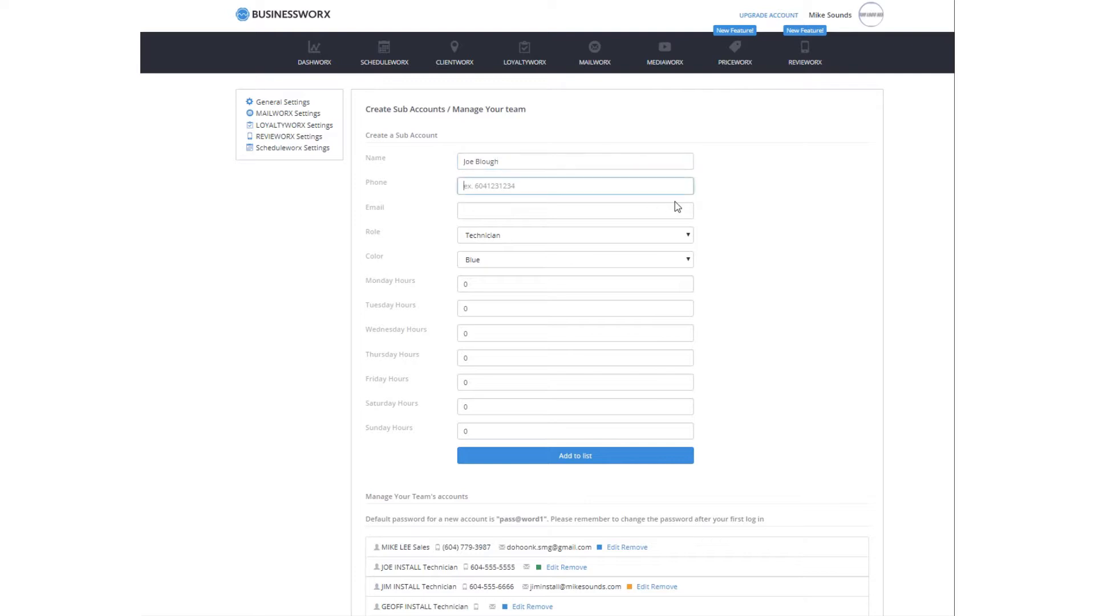
{"action": "type", "text": "555-555-5555"}
{"action": "left_click", "coordinate": [516, 216]}
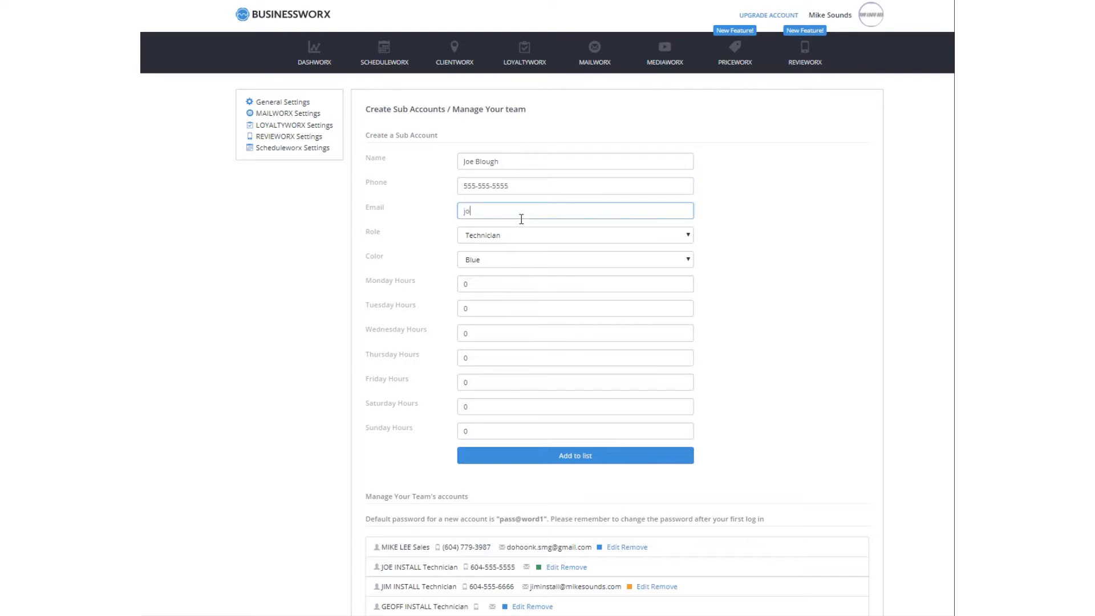
Set the account's role to Technician and its colour to Purple
{"action": "left_click", "coordinate": [566, 230]}
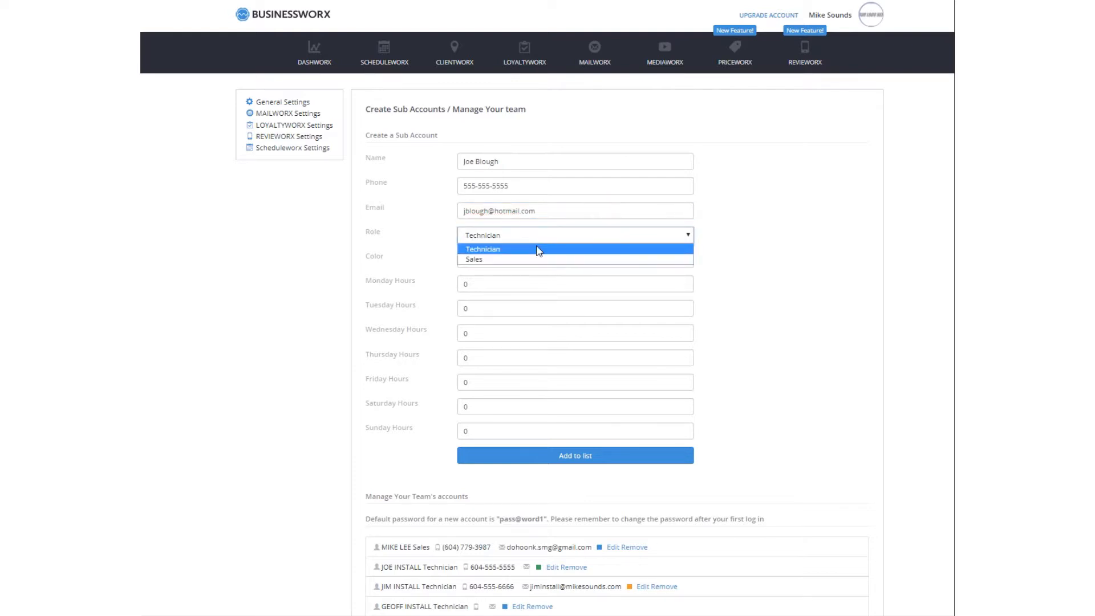
{"action": "left_click", "coordinate": [537, 246]}
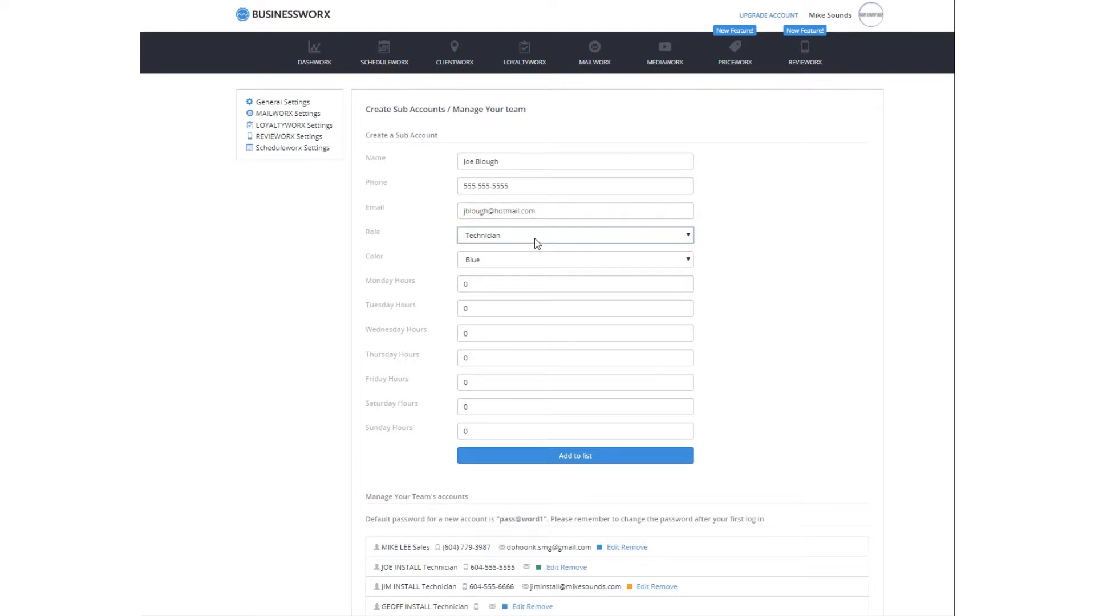
{"action": "left_click", "coordinate": [506, 265]}
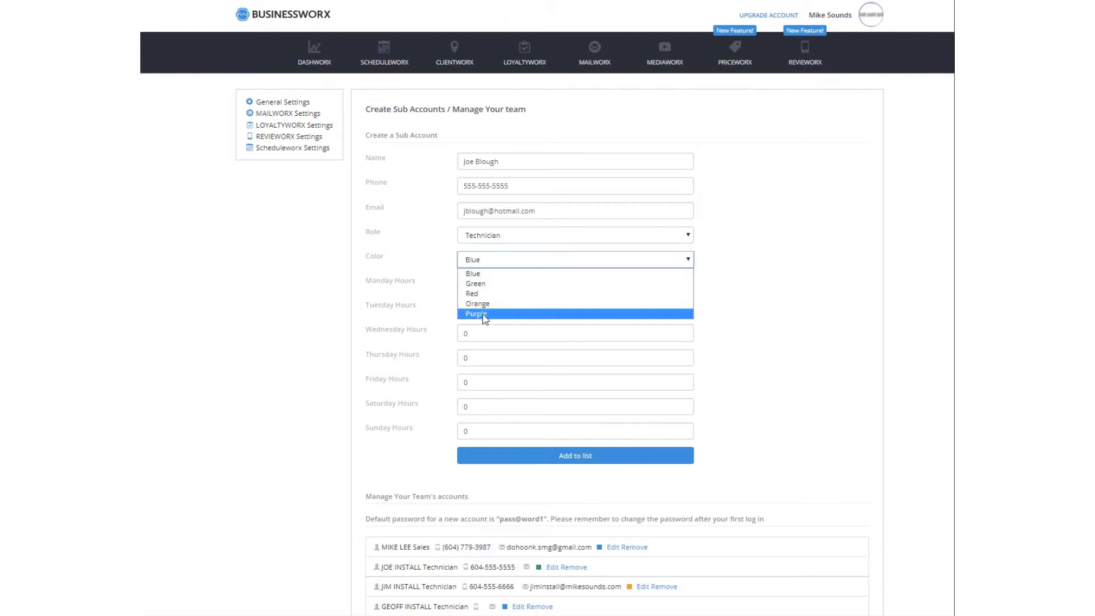
{"action": "left_click", "coordinate": [485, 314]}
{"action": "left_click", "coordinate": [505, 288]}
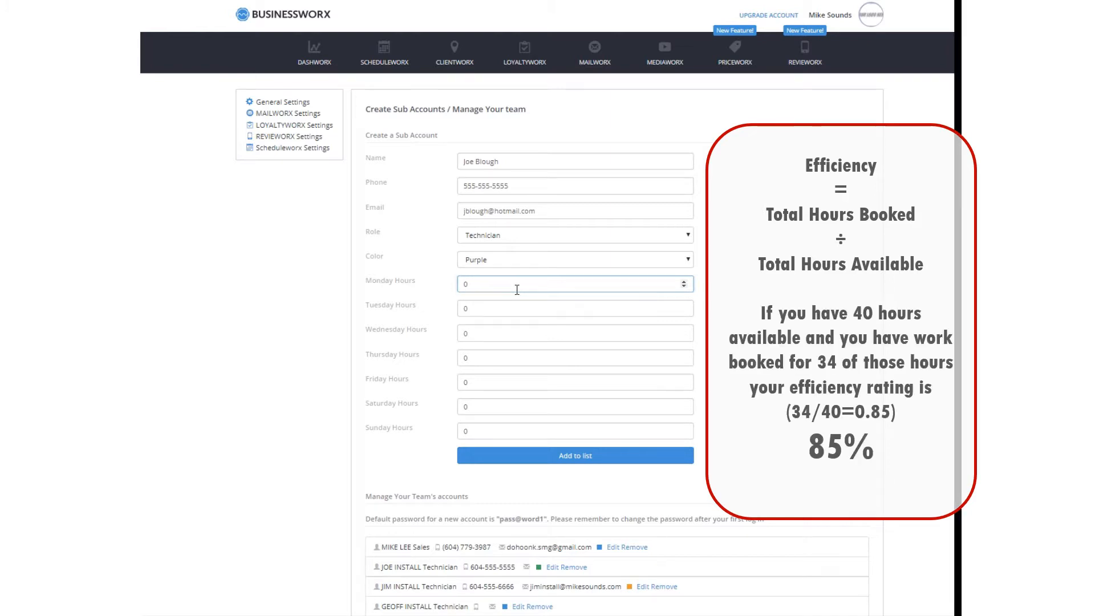
Enter 8 hours for Monday through Friday and add the technician to the team list
{"action": "key", "text": "BackSpace"}
{"action": "type", "text": "8"}
{"action": "left_click", "coordinate": [483, 308]}
{"action": "left_click_drag", "start_coordinate": [483, 307], "coordinate": [452, 387]}
{"action": "type", "text": "888"}
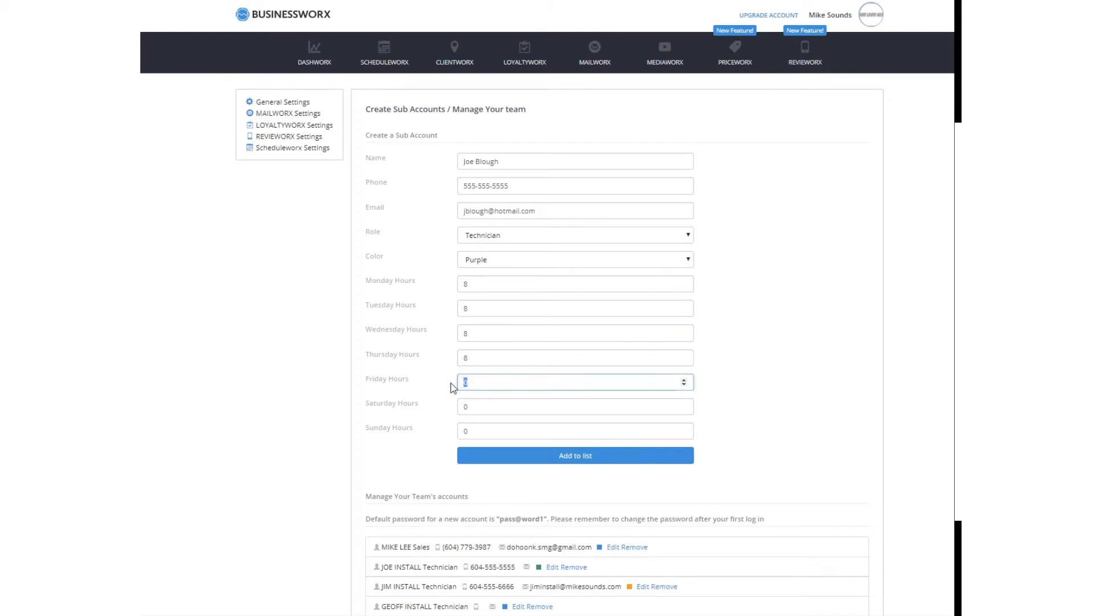
{"action": "type", "text": "8"}
{"action": "left_click", "coordinate": [555, 461]}
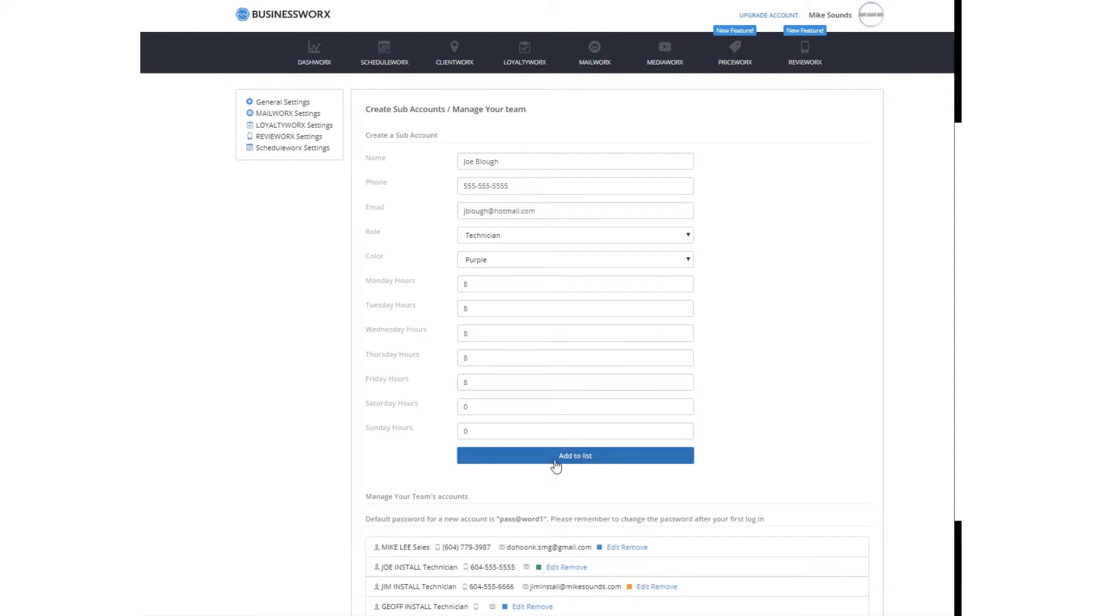
{"action": "left_click", "coordinate": [555, 460]}
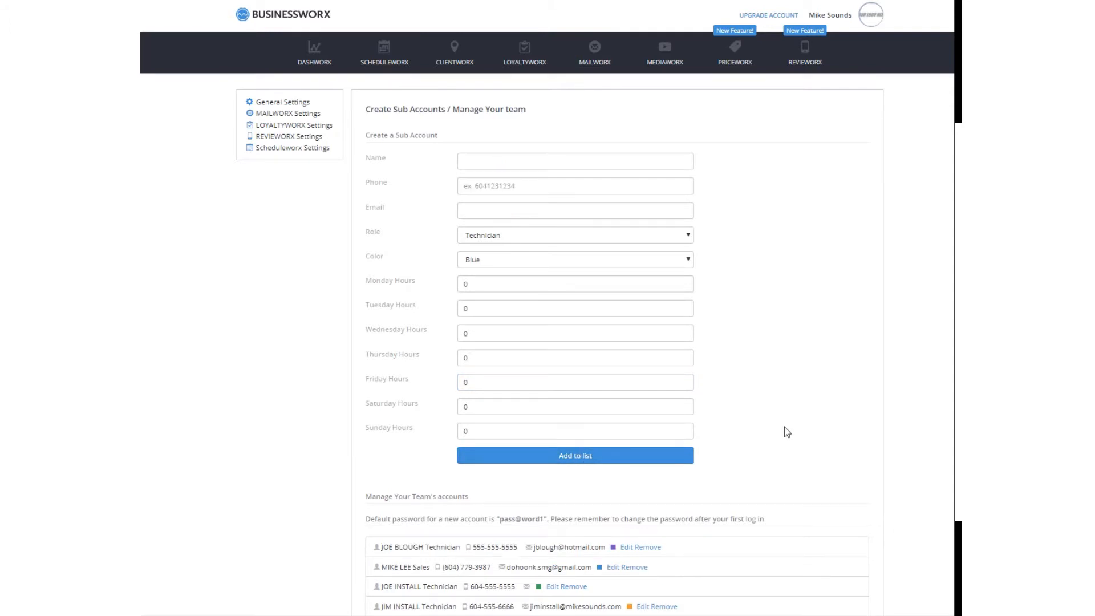
{"action": "scroll", "coordinate": [785, 426], "scroll_direction": "down", "scroll_amount": 2}
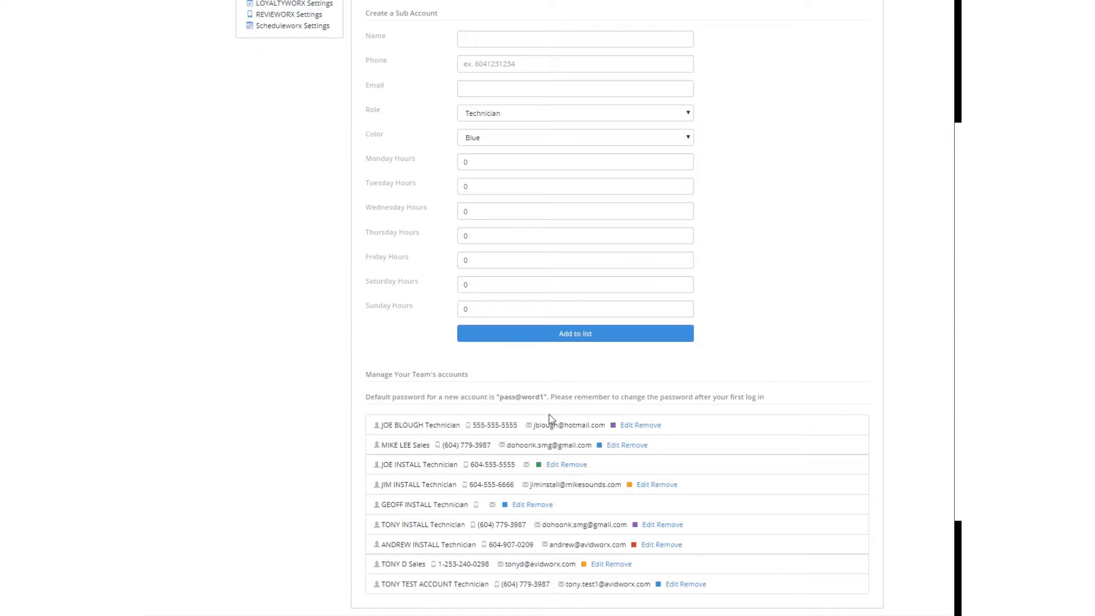
{"action": "scroll", "coordinate": [542, 462], "scroll_direction": "up", "scroll_amount": 2}
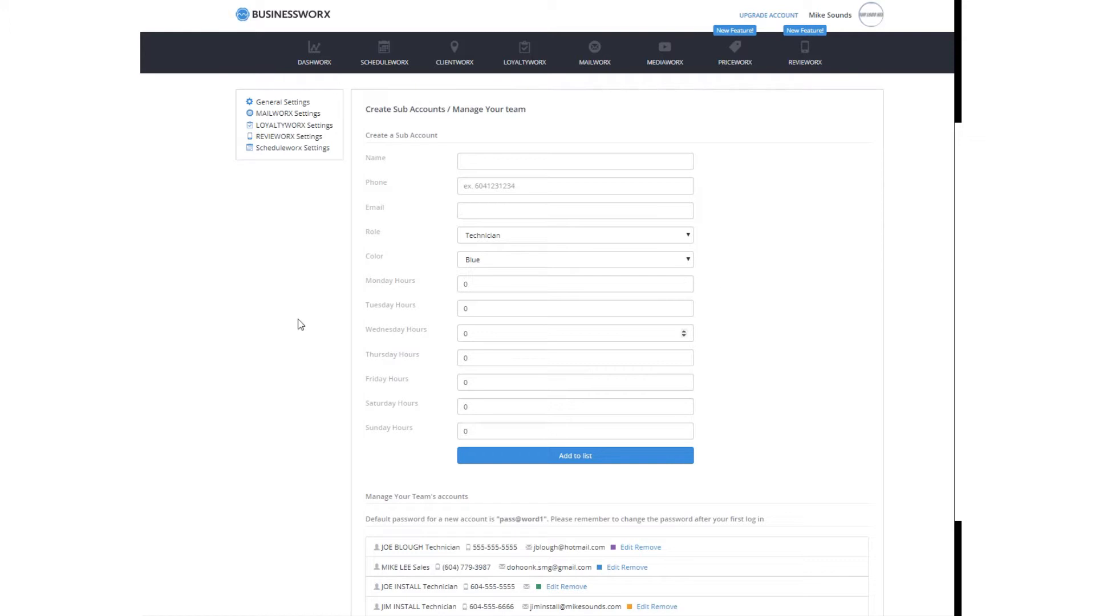
{"action": "left_click", "coordinate": [299, 151]}
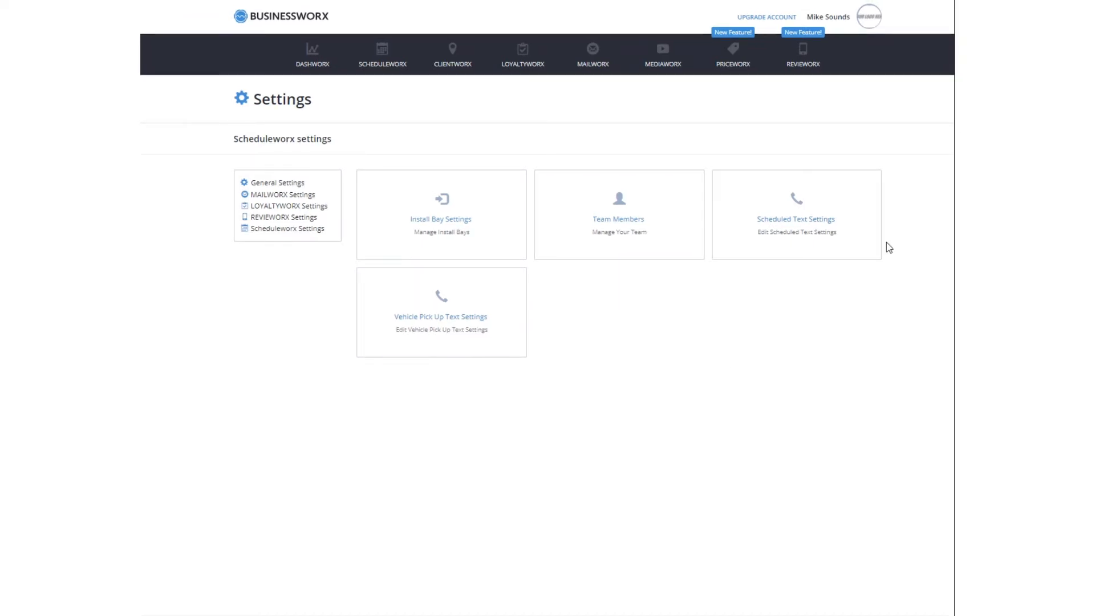
{"action": "left_click", "coordinate": [791, 220]}
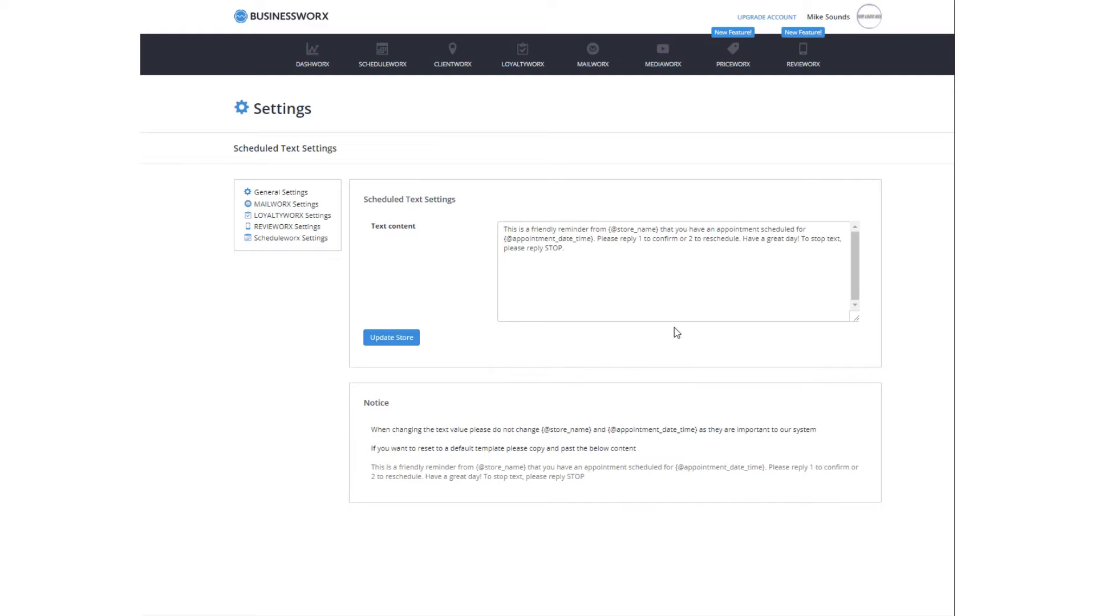
{"action": "left_click_drag", "start_coordinate": [565, 249], "coordinate": [496, 228]}
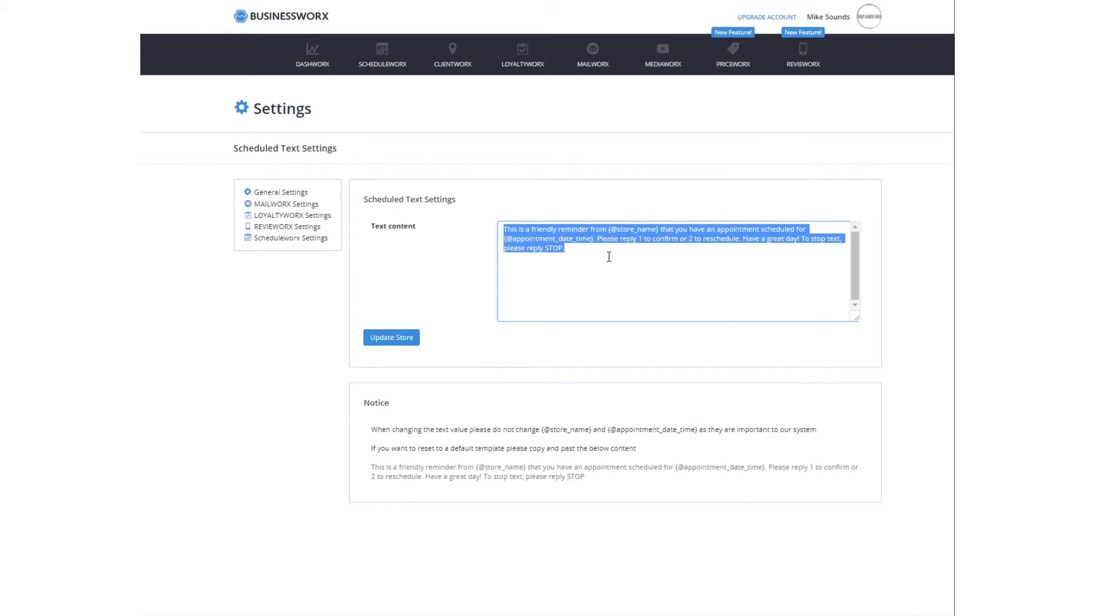
{"action": "left_click", "coordinate": [750, 263]}
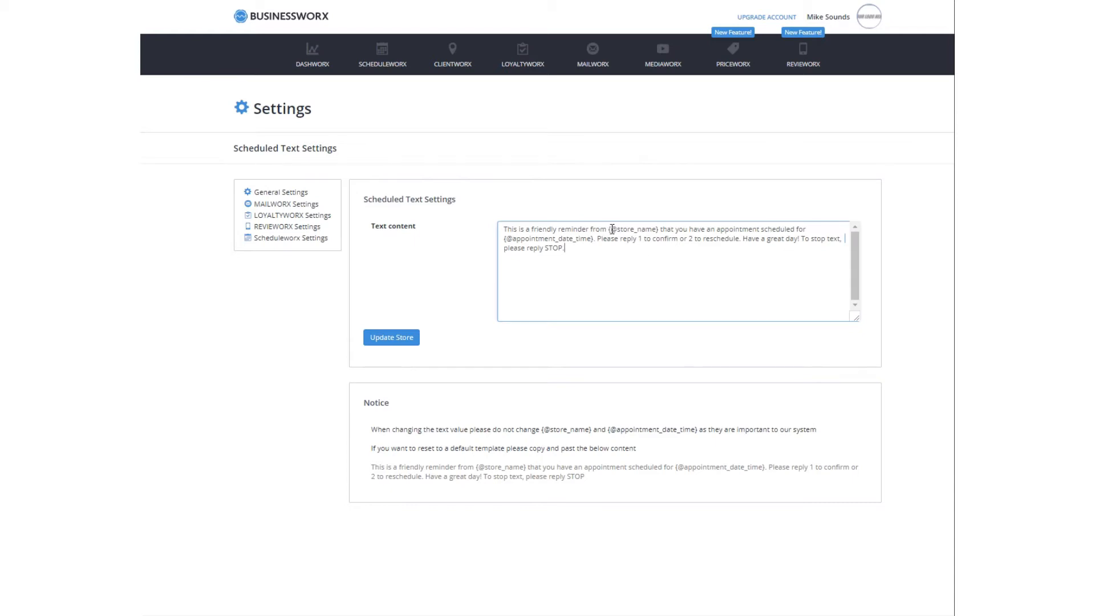
{"action": "left_click_drag", "start_coordinate": [607, 228], "coordinate": [659, 232]}
{"action": "left_click_drag", "start_coordinate": [505, 239], "coordinate": [591, 238]}
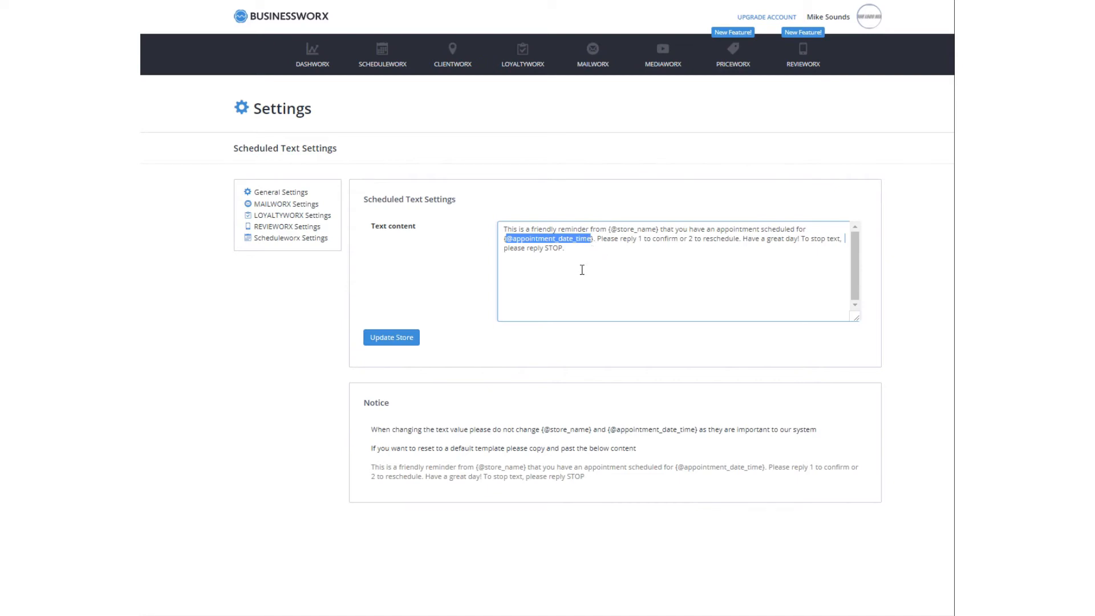
{"action": "left_click", "coordinate": [573, 344]}
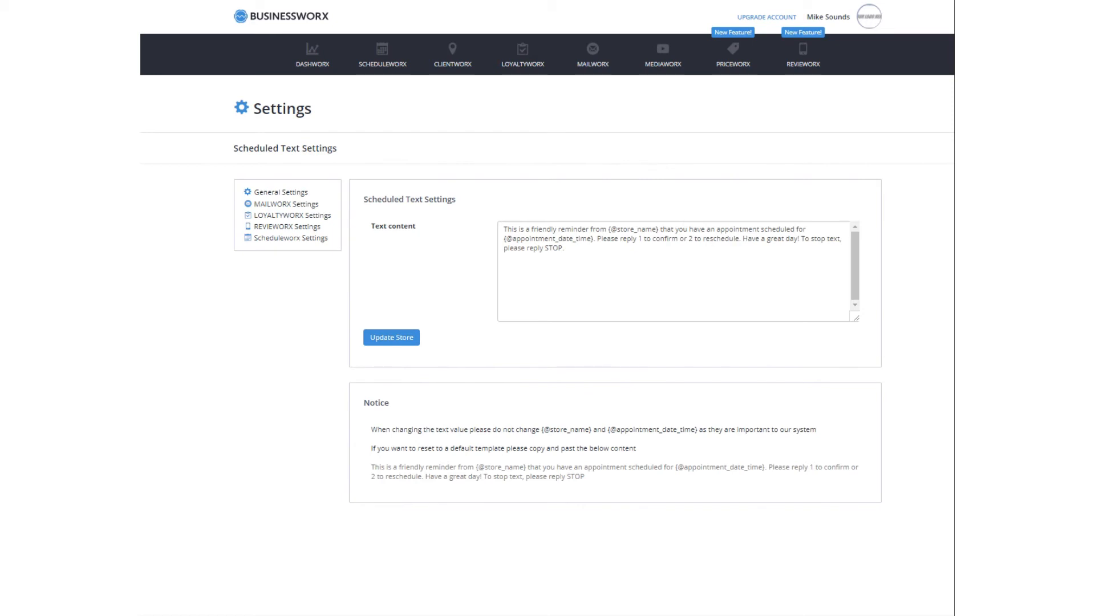
{"action": "left_click", "coordinate": [288, 239]}
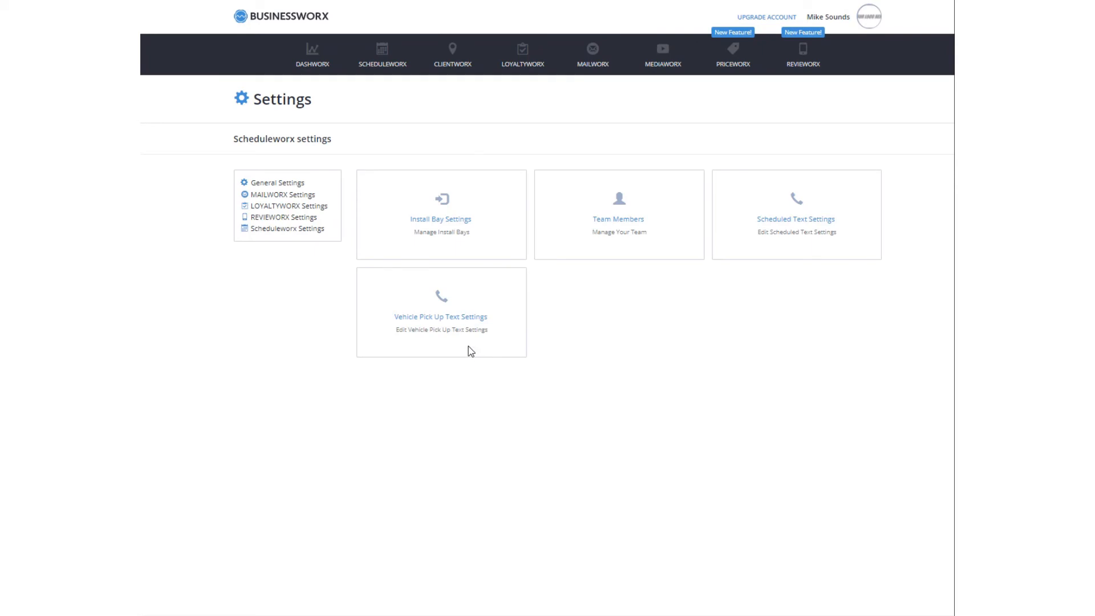
{"action": "left_click", "coordinate": [443, 318]}
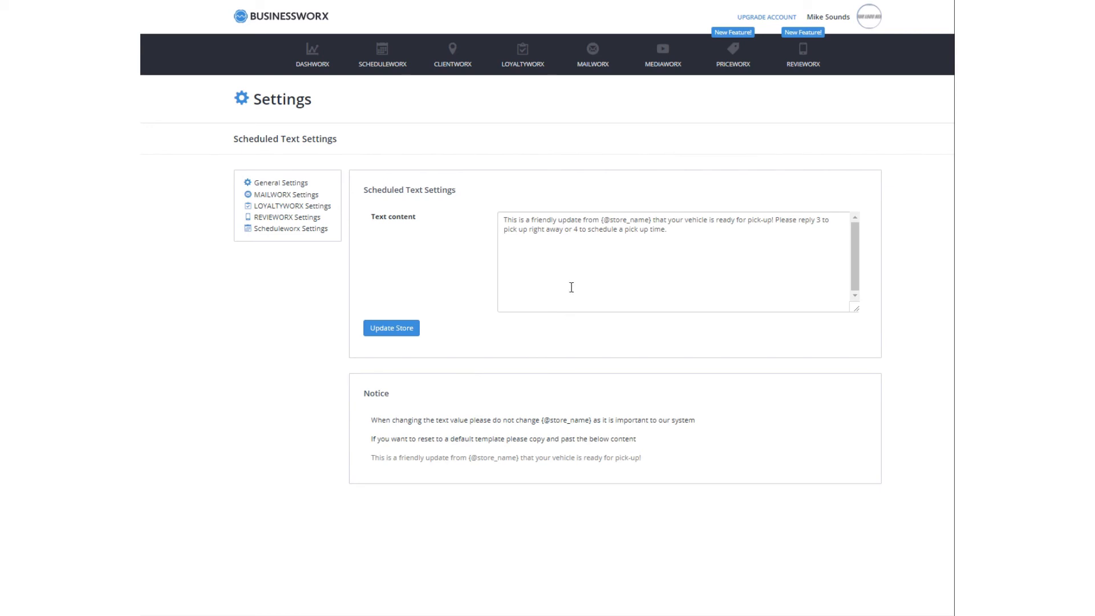
{"action": "left_click_drag", "start_coordinate": [682, 233], "coordinate": [524, 203]}
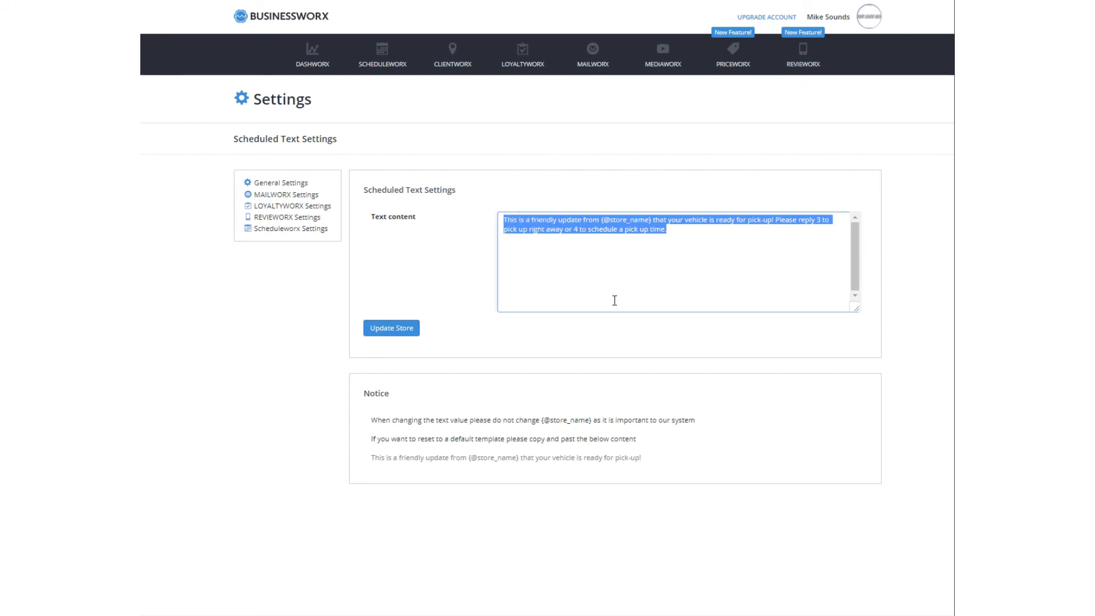
{"action": "left_click", "coordinate": [256, 231]}
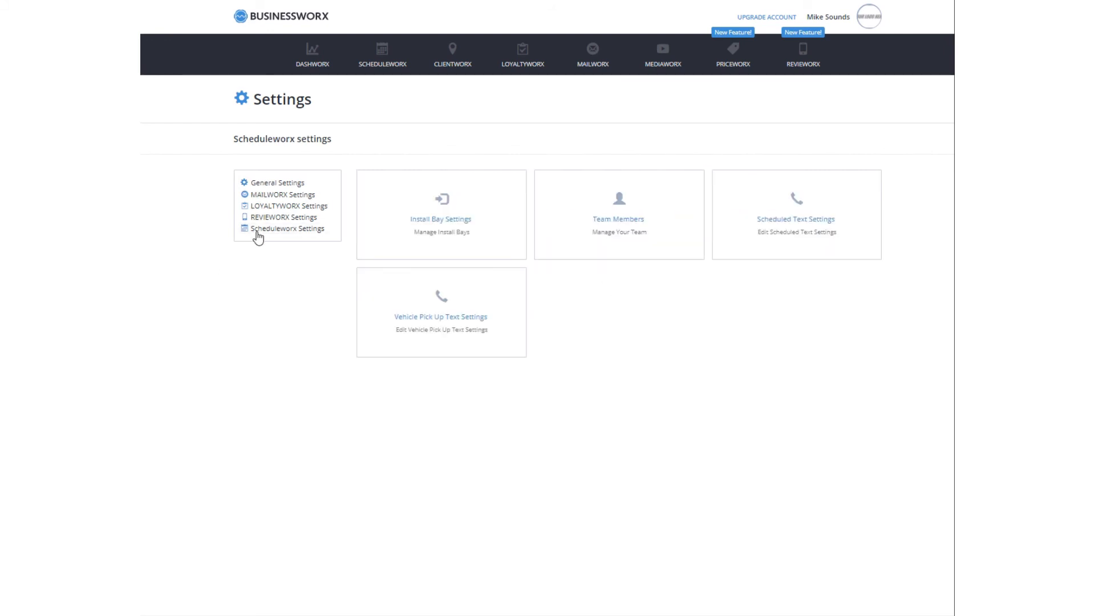